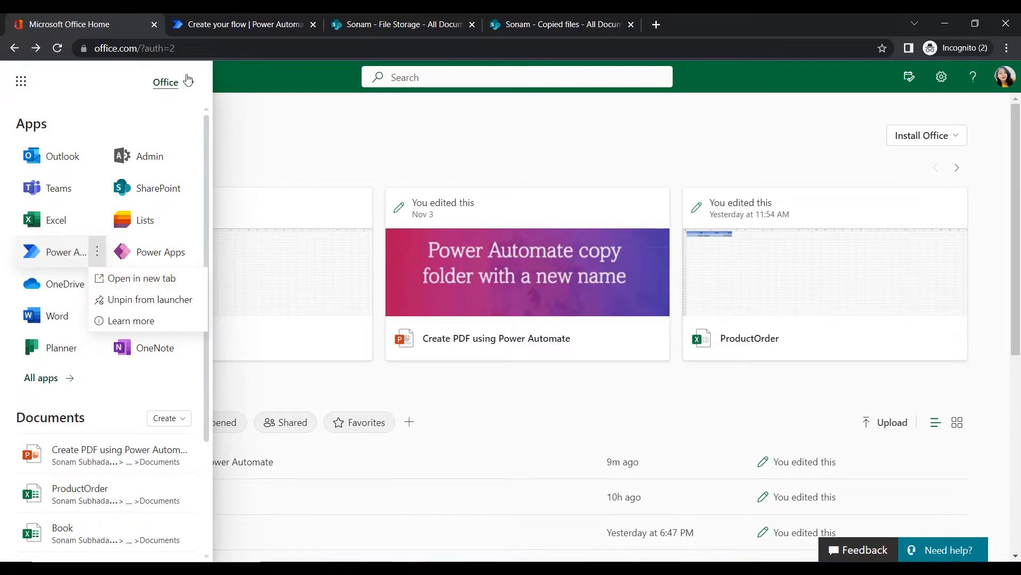
left_click(228, 27)
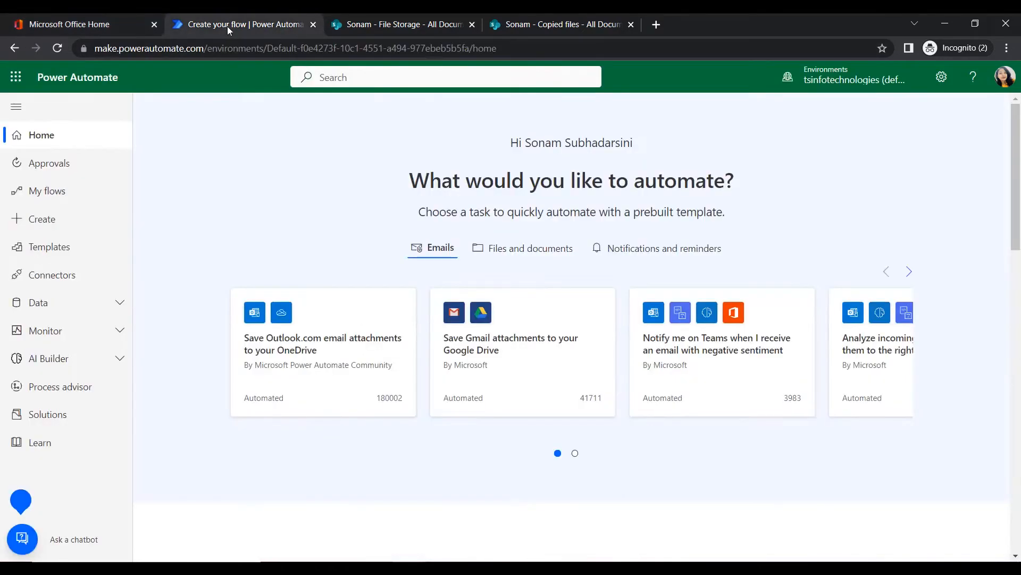
left_click(156, 19)
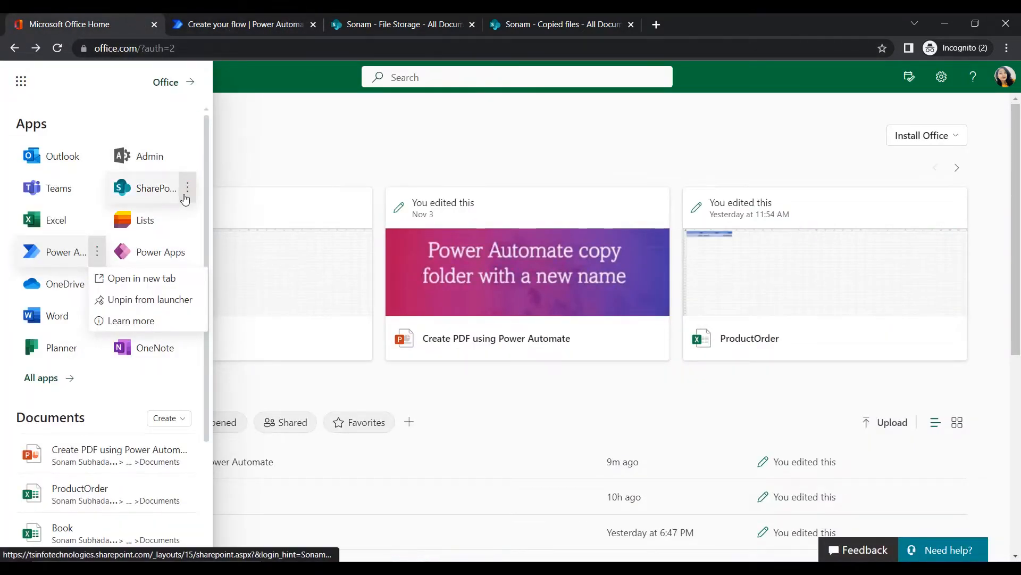
left_click(188, 188)
left_click(251, 148)
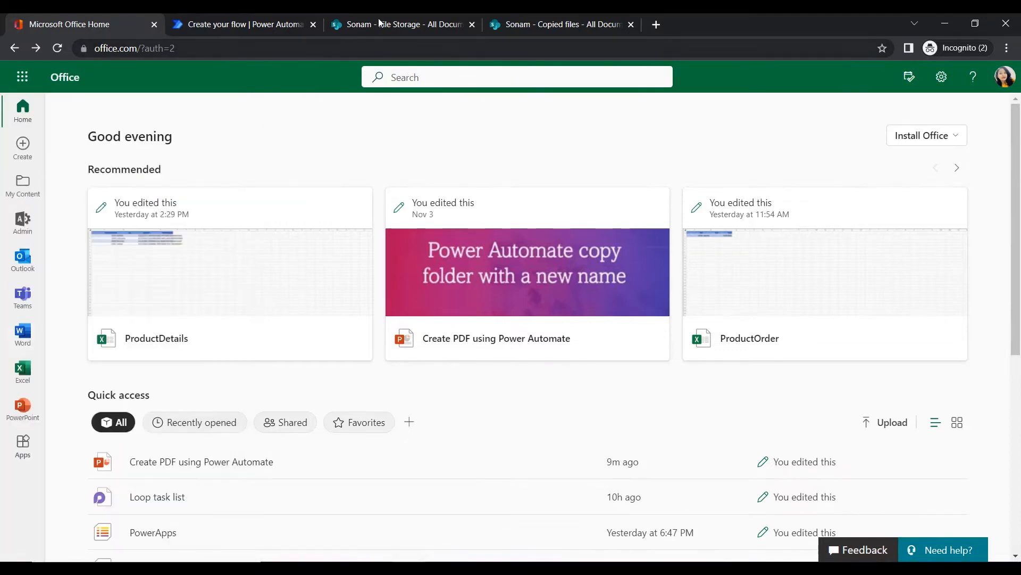
- Switch to SharePoint and examine the Files folder in the File Storage library and the contents of the Copied files library
left_click(381, 21)
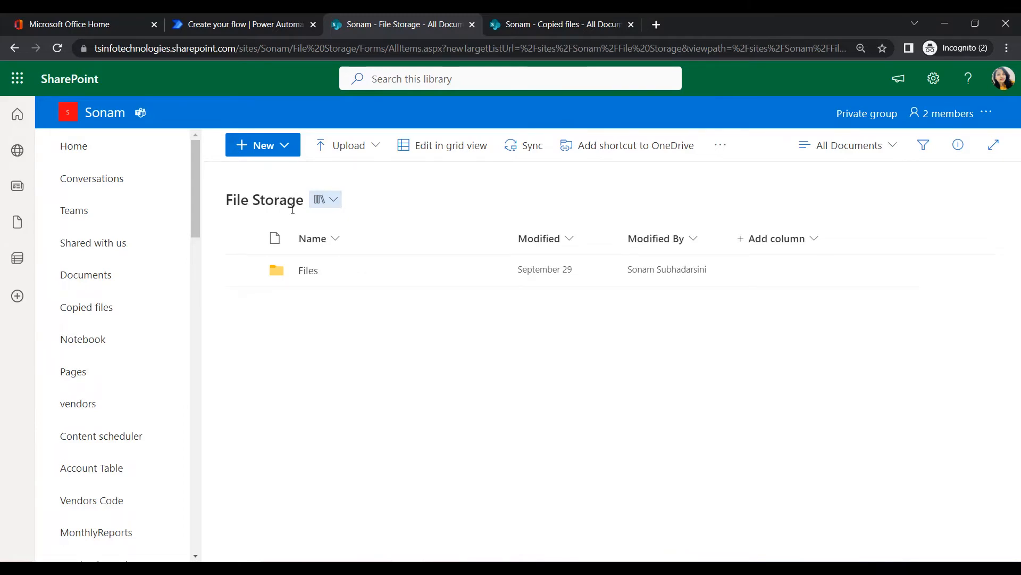
left_click(305, 272)
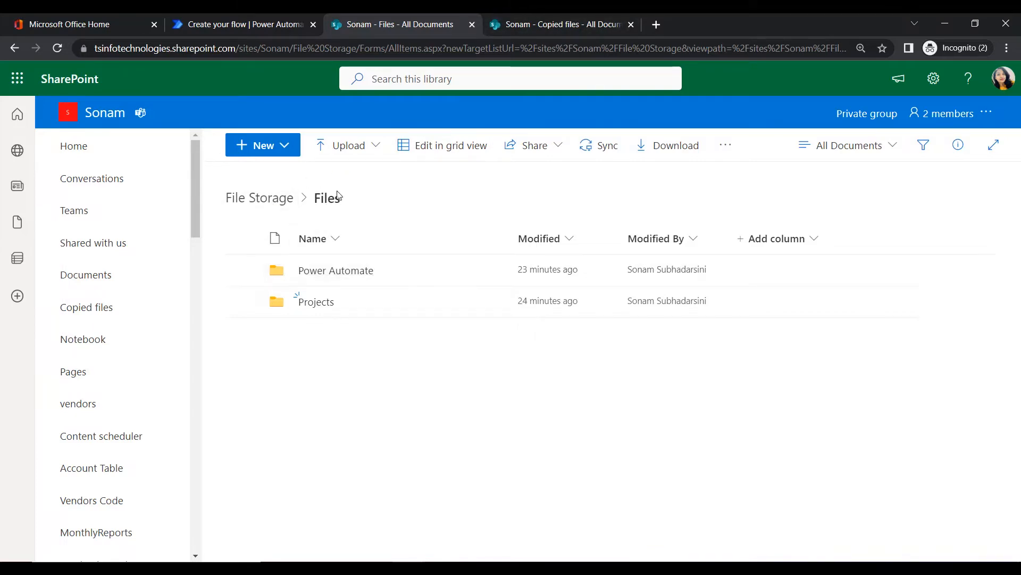
left_click(270, 205)
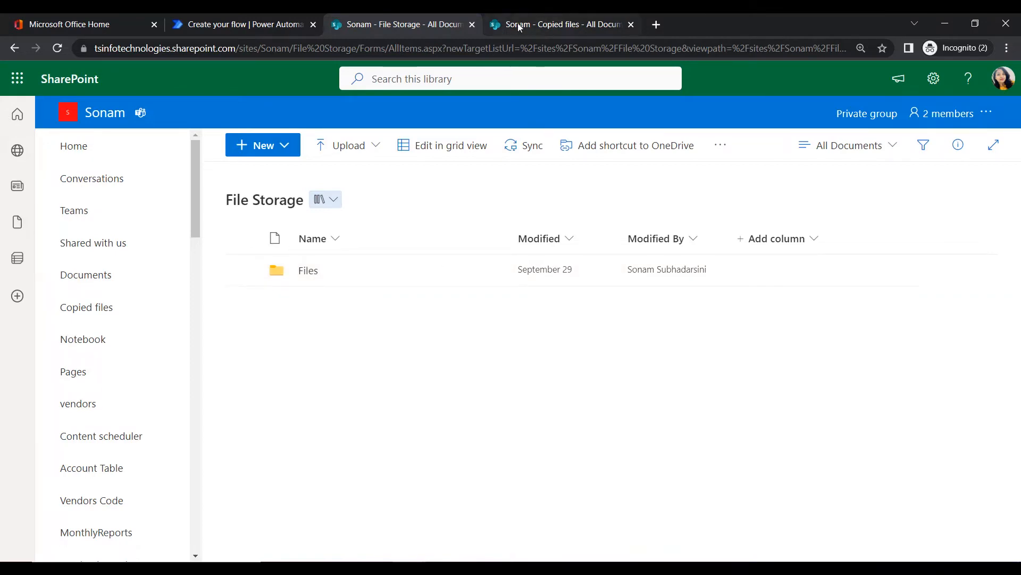
left_click(535, 24)
left_click(420, 27)
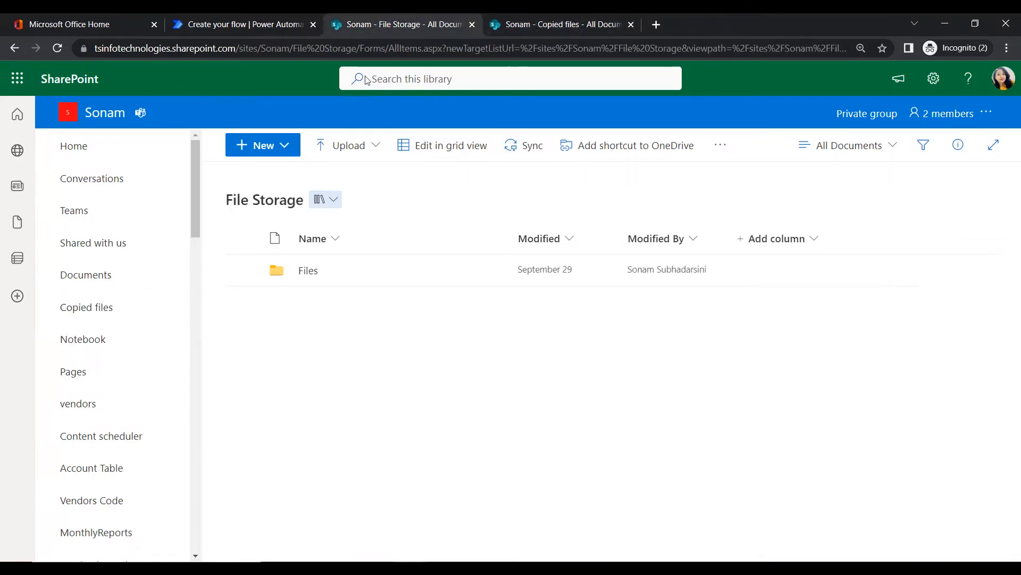
left_click(548, 19)
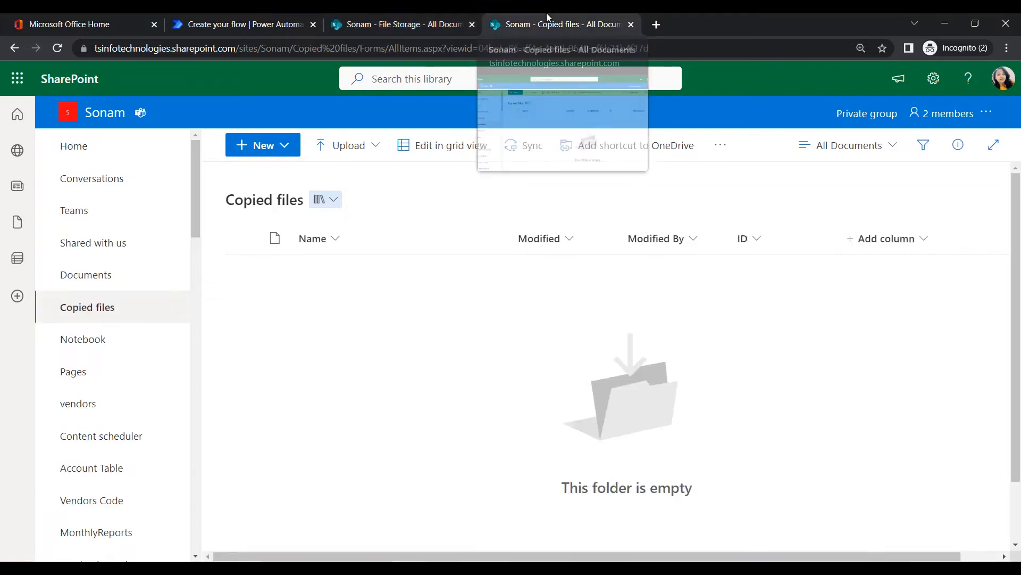
- Switch to Power Automate and create an instant cloud flow named "Copy folder and subfolders" that uses the Manually trigger a flow trigger
left_click(252, 19)
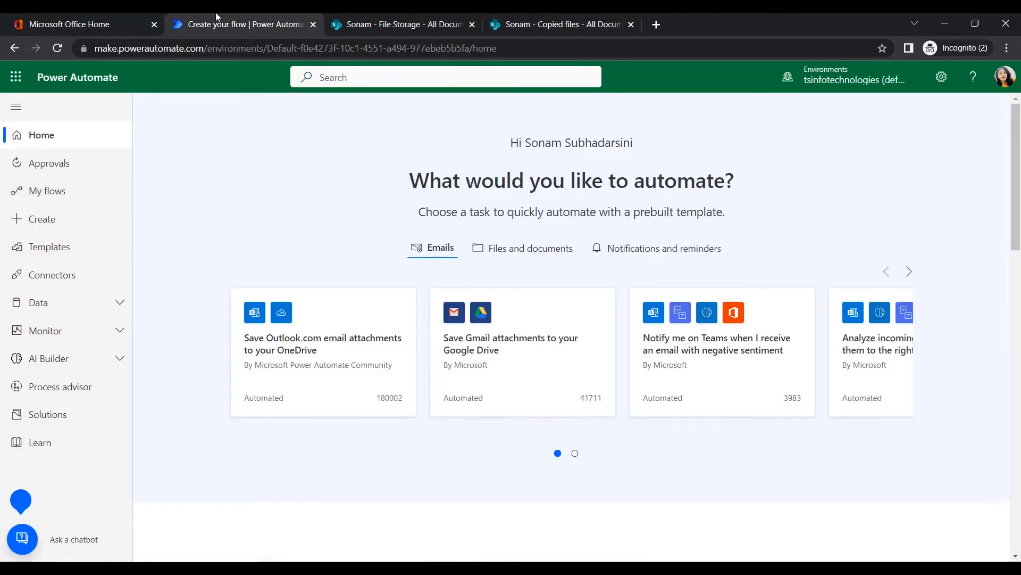
left_click(61, 225)
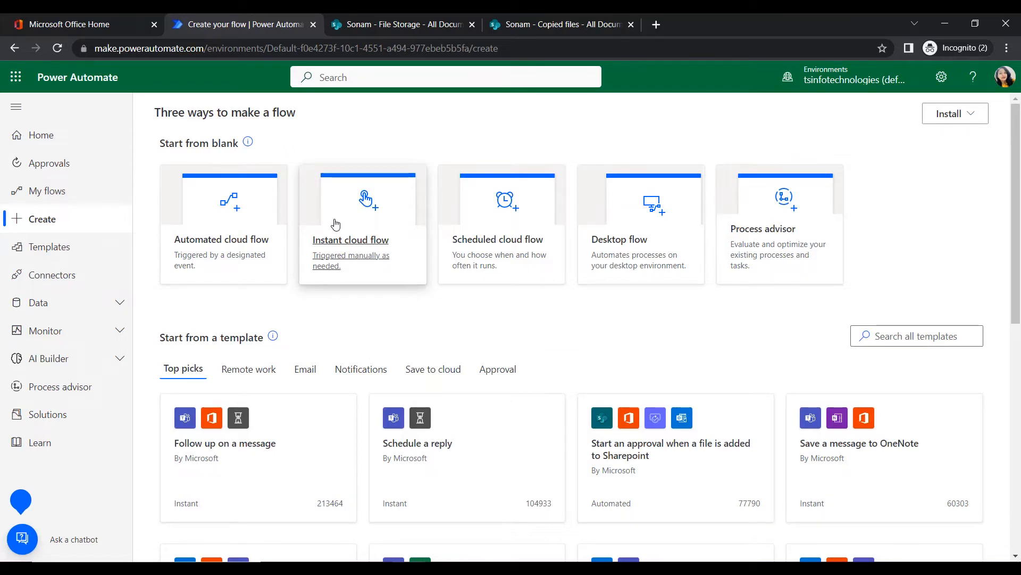
left_click(336, 240)
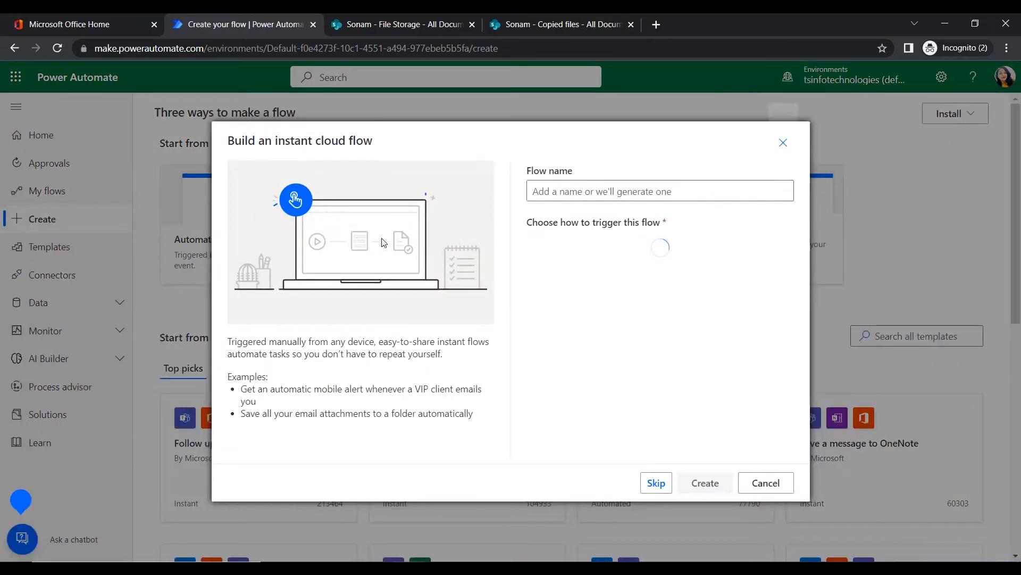
left_click(577, 190)
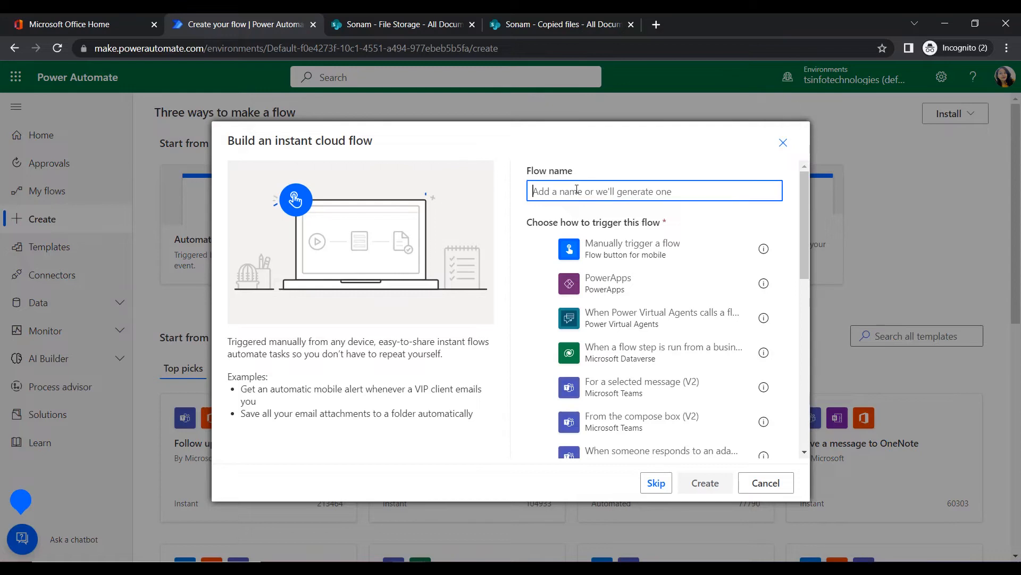
type("Copy ")
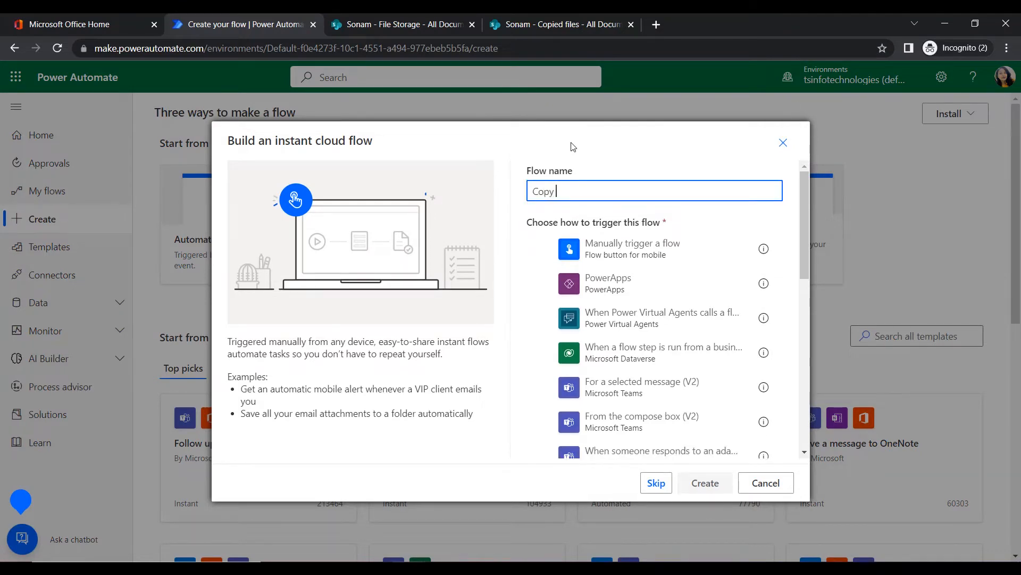
type("folder and subfolders")
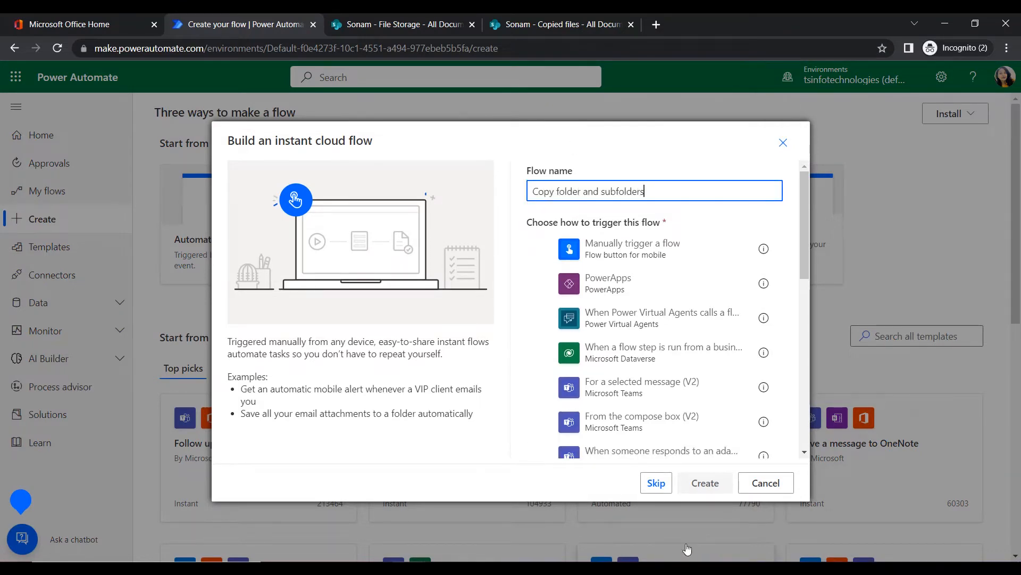
left_click(540, 254)
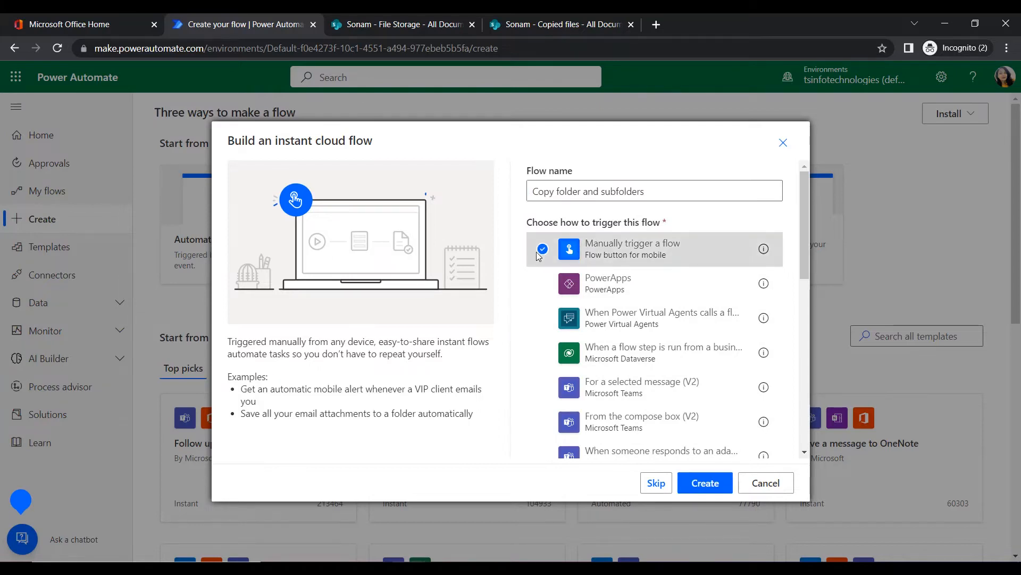
left_click(725, 485)
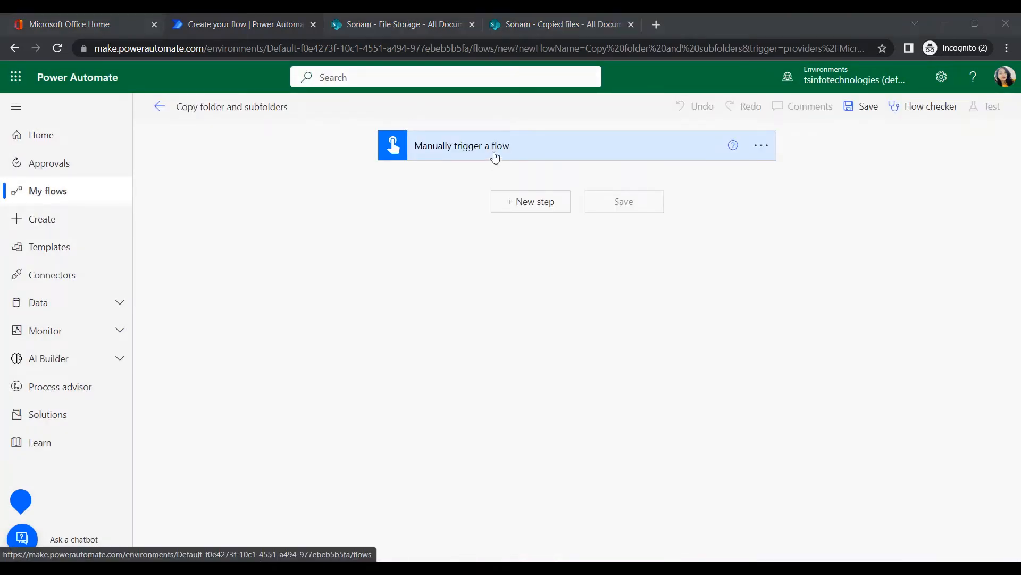
- Add the SharePoint Copy folder action as a new step below the manual trigger
left_click(494, 154)
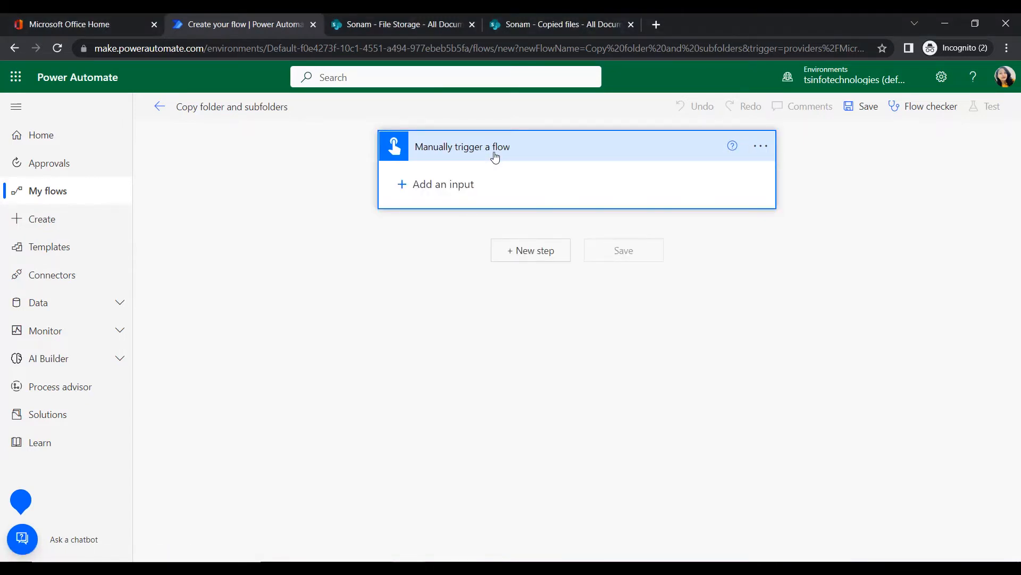
left_click(495, 155)
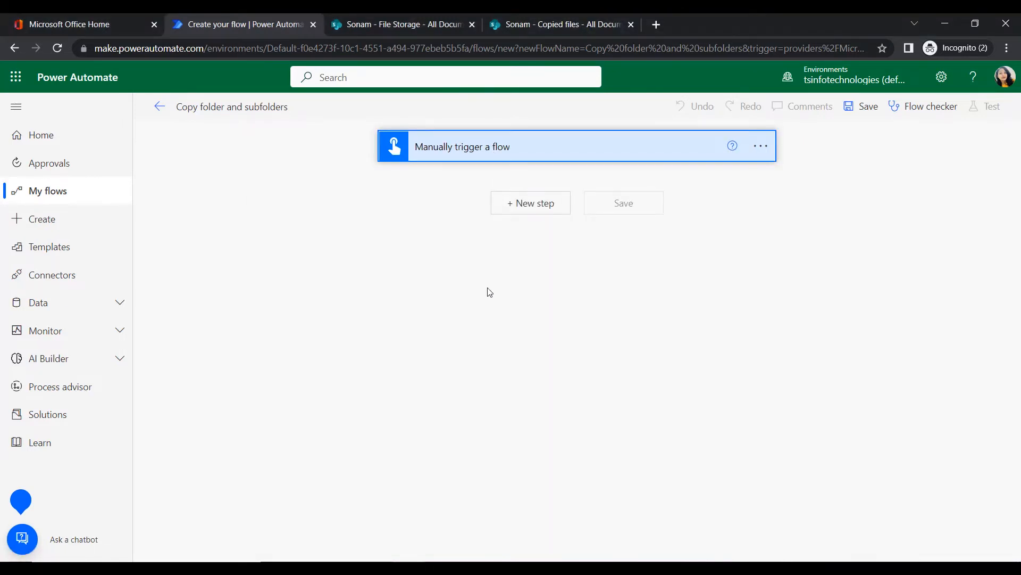
left_click(518, 205)
left_click(518, 239)
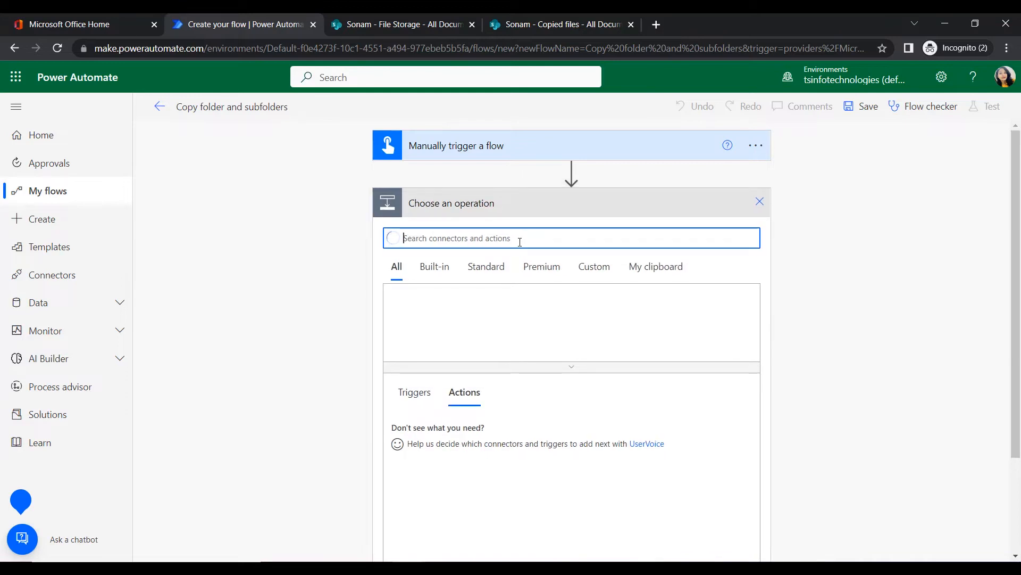
type("copy")
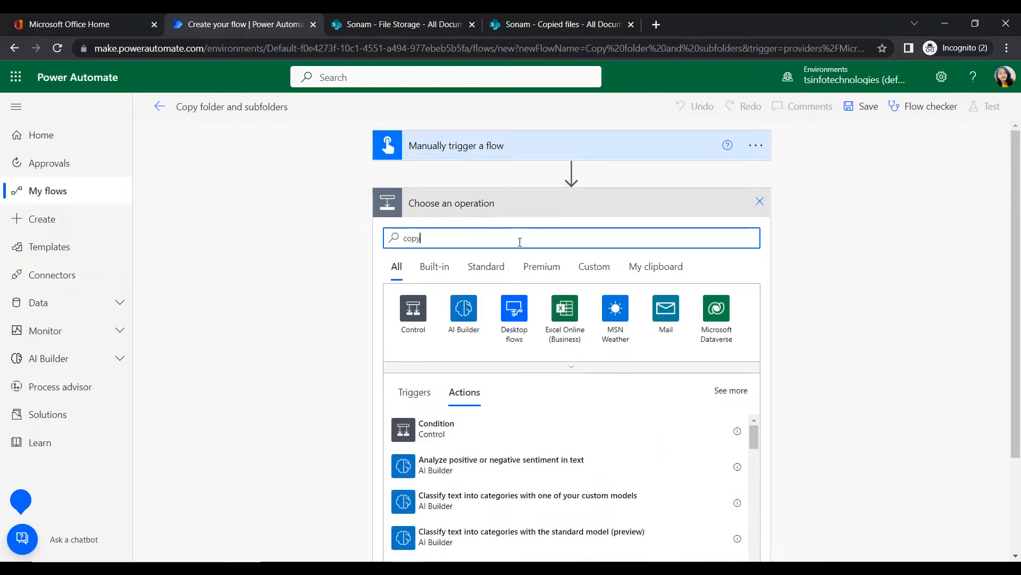
type(" folder")
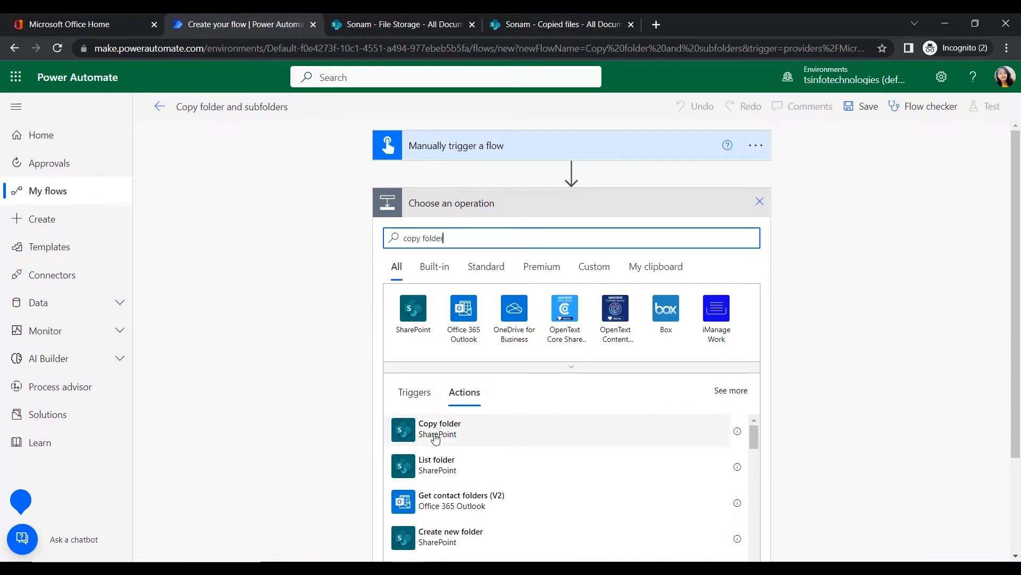
left_click(435, 435)
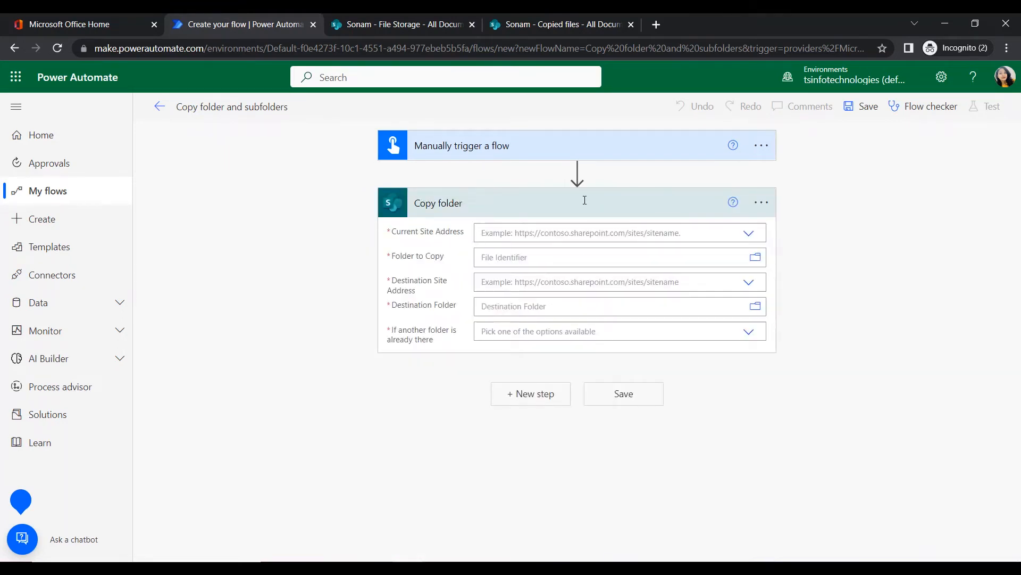
- Set the Copy folder action's current site to the one hosting the File Storage library, and choose /File Storage/Files as the folder to copy
left_click(525, 234)
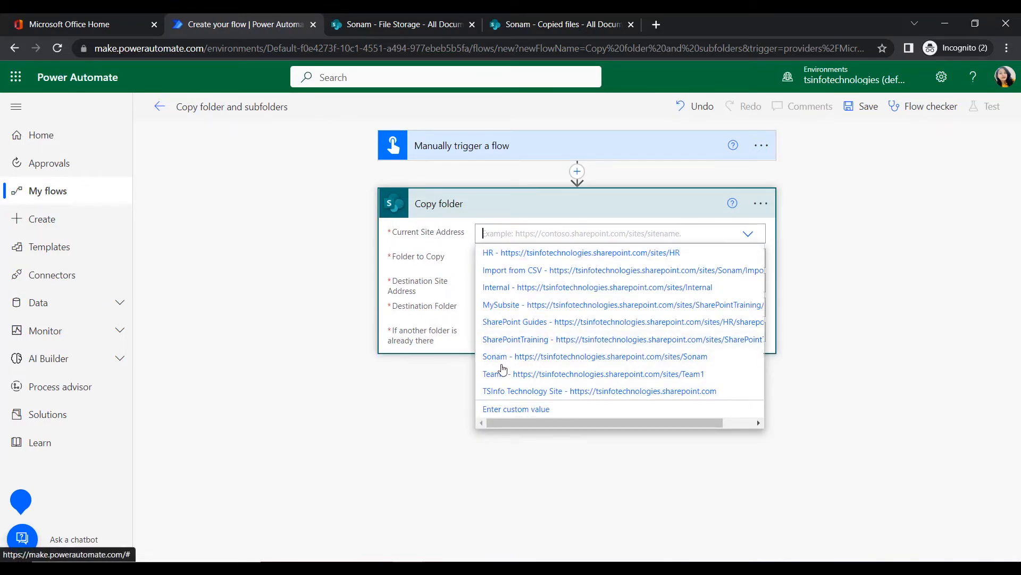
left_click(500, 357)
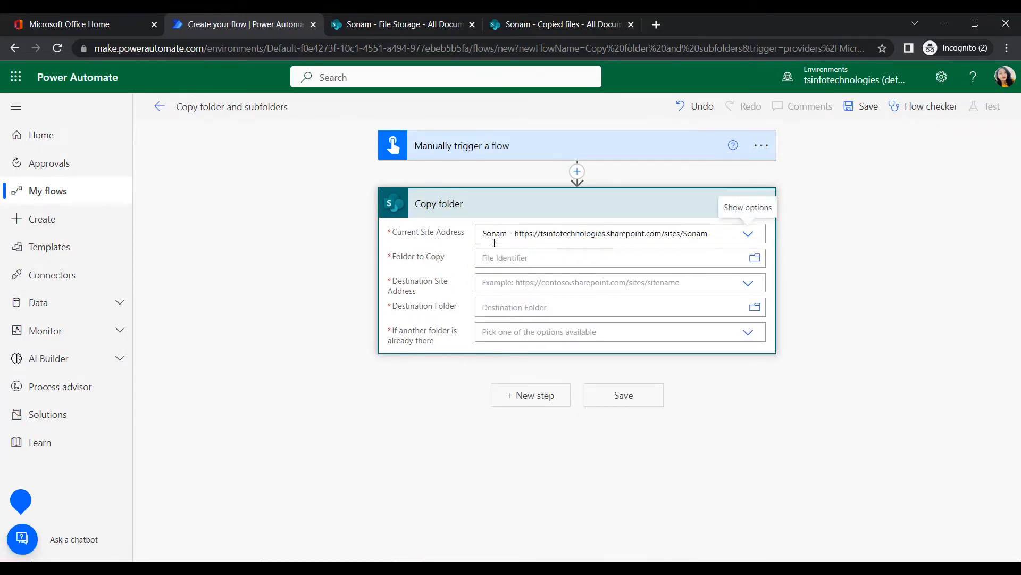
left_click(505, 254)
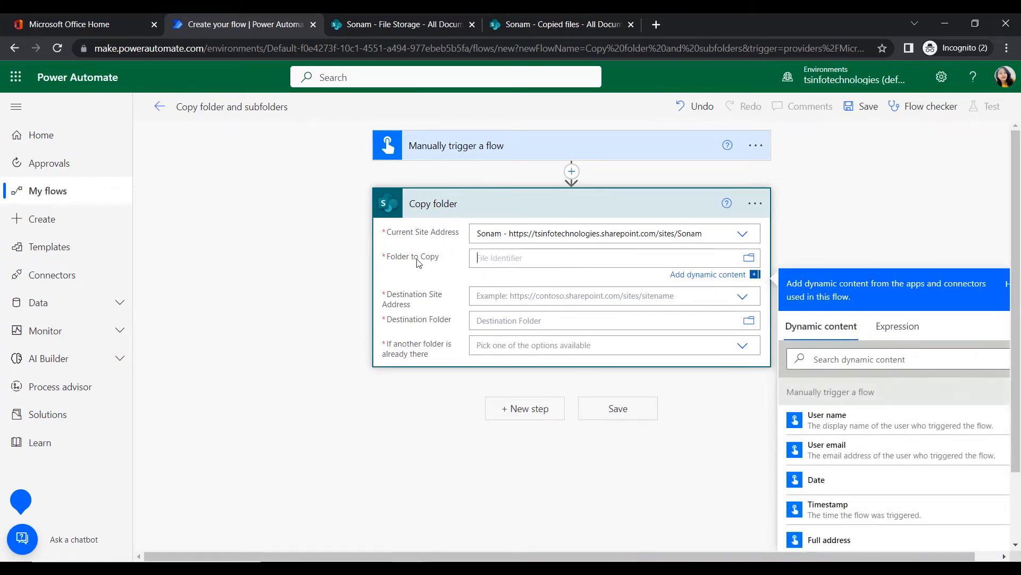
left_click(394, 21)
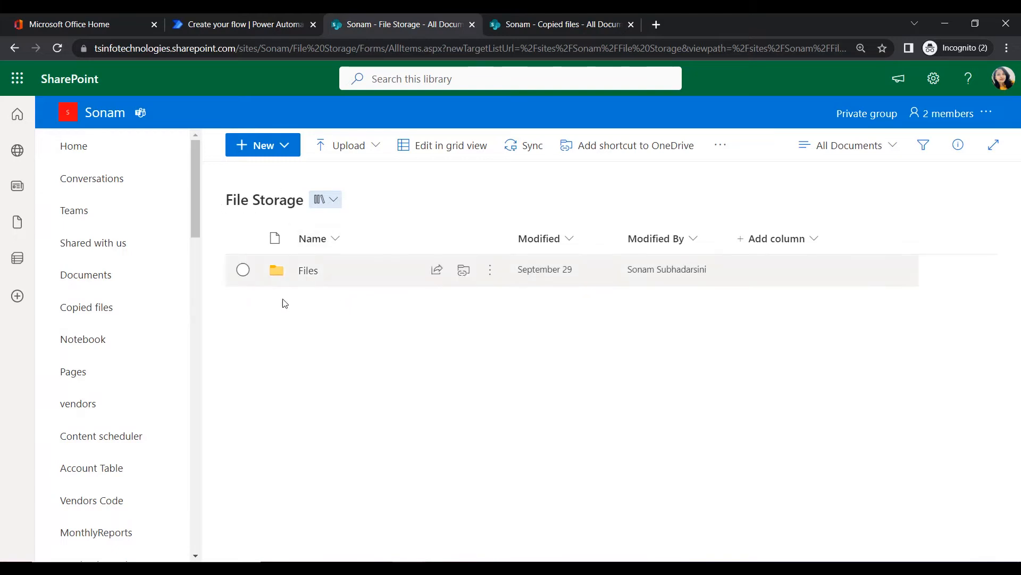
left_click(274, 21)
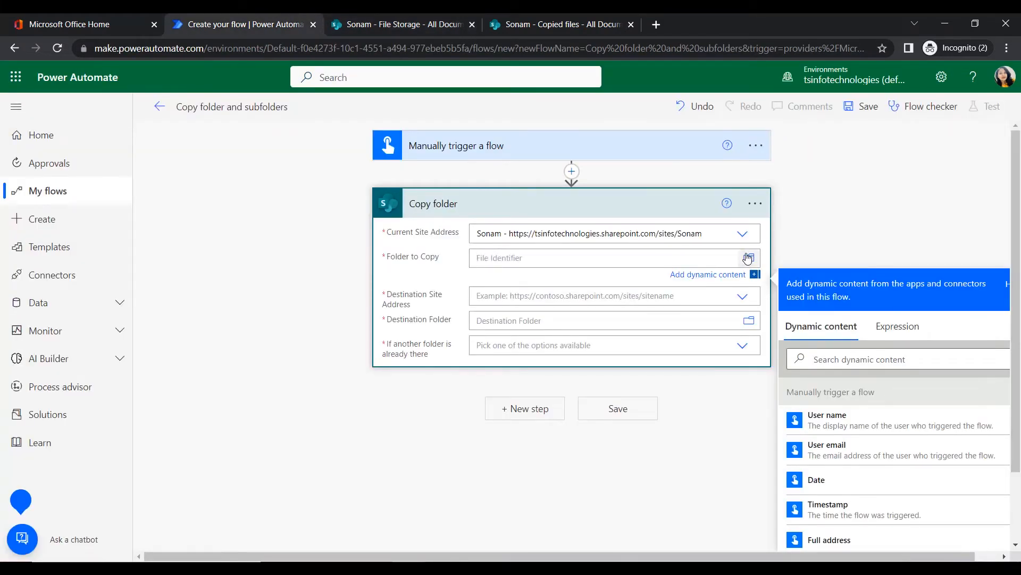
left_click(748, 258)
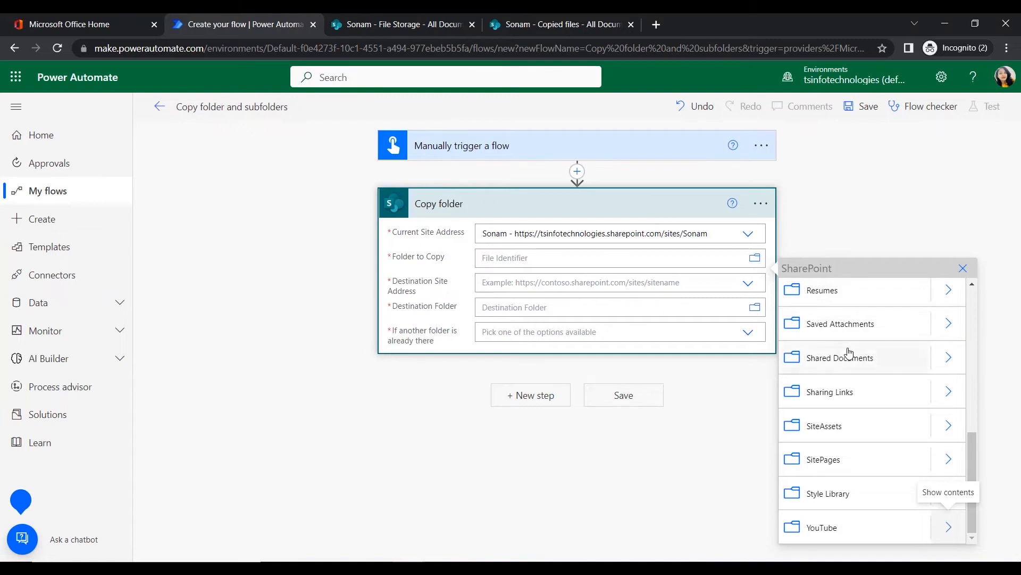
scroll(846, 468, "up", 5)
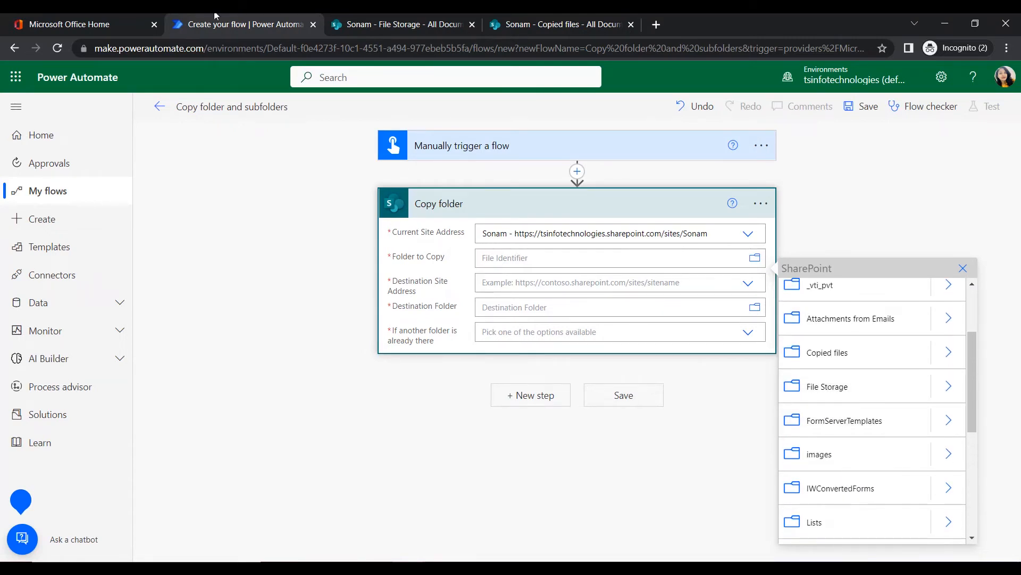
left_click(394, 25)
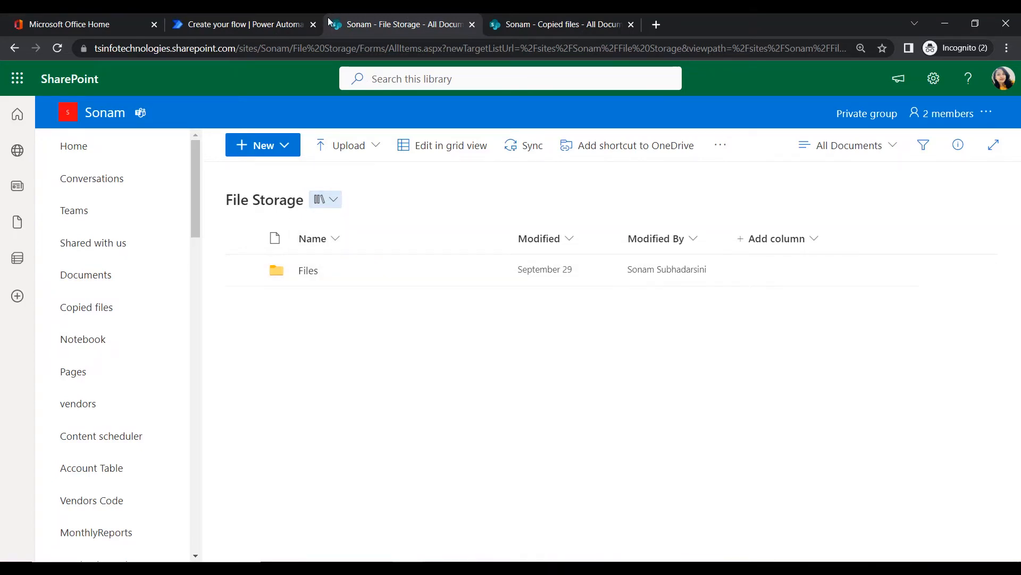
left_click(298, 23)
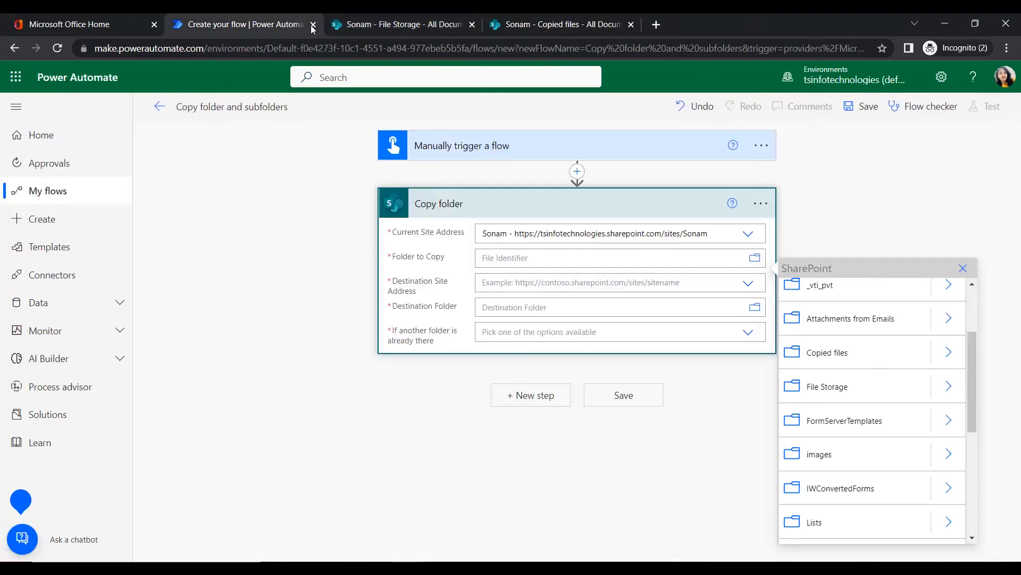
left_click(940, 393)
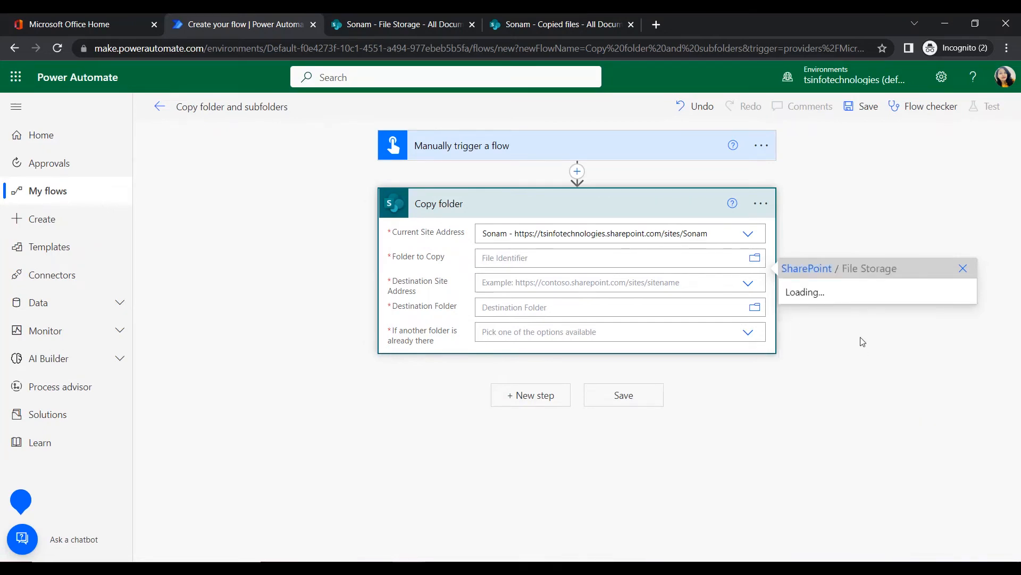
left_click(862, 301)
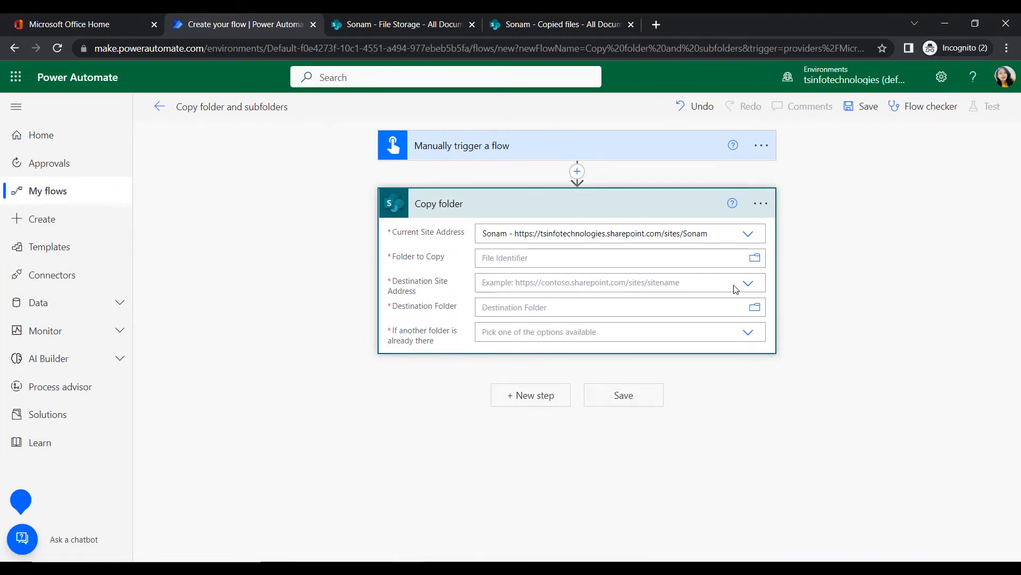
- Set the Copy folder action's destination site address to the same site as the current site address
left_click(511, 284)
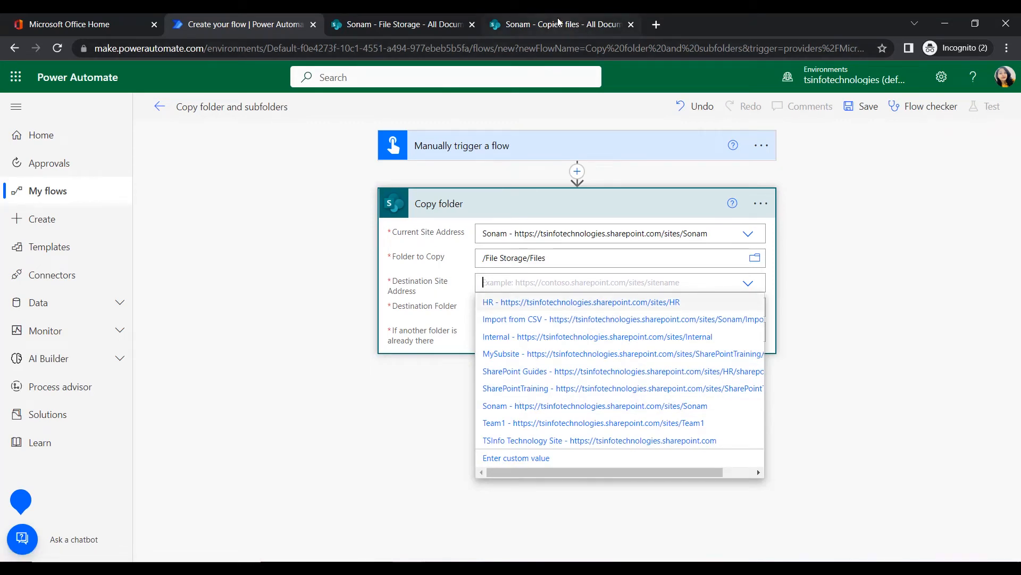
left_click(491, 409)
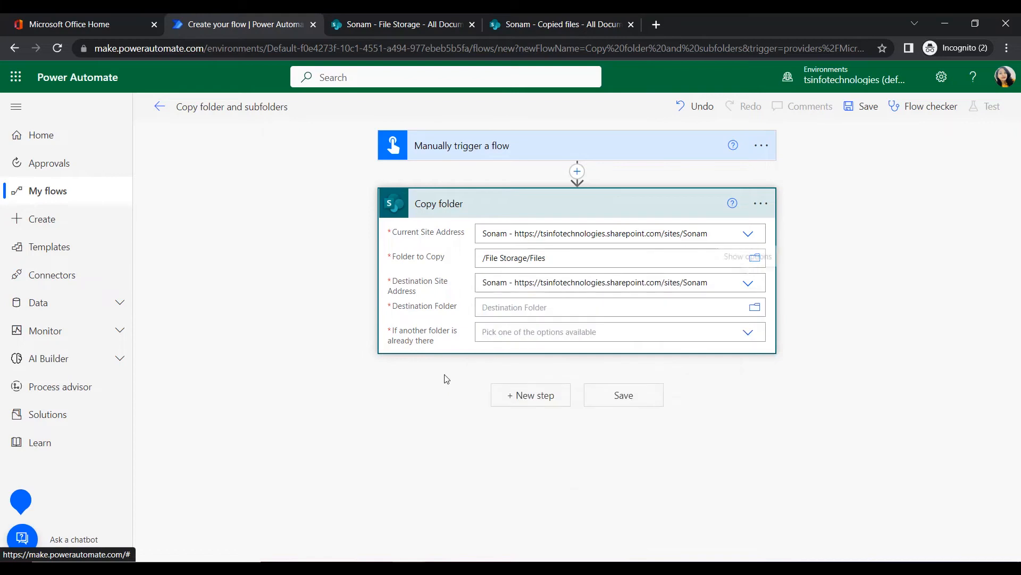
- Set the Copy folder action's destination folder to the /Copied files library
left_click(492, 307)
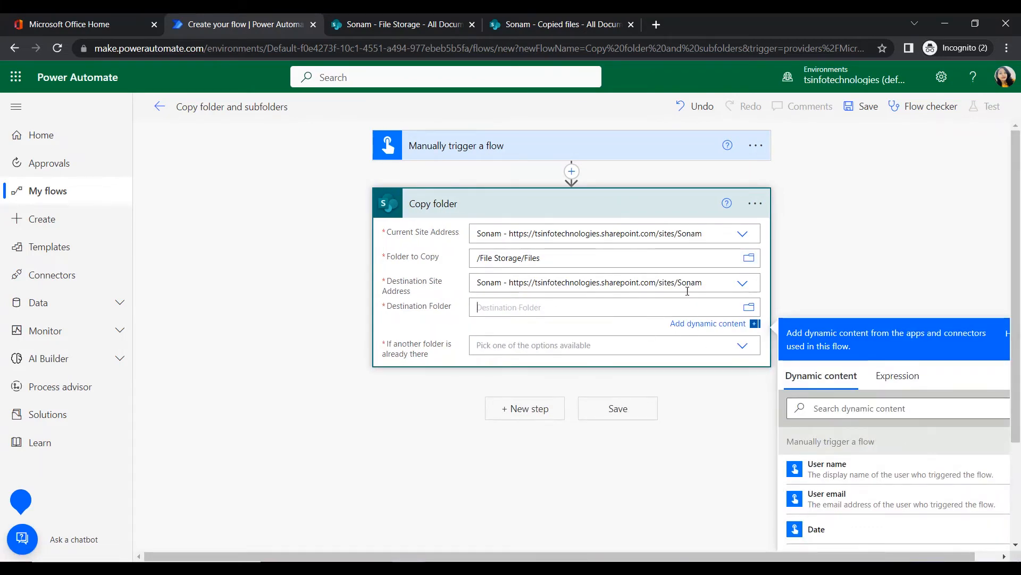
left_click(749, 307)
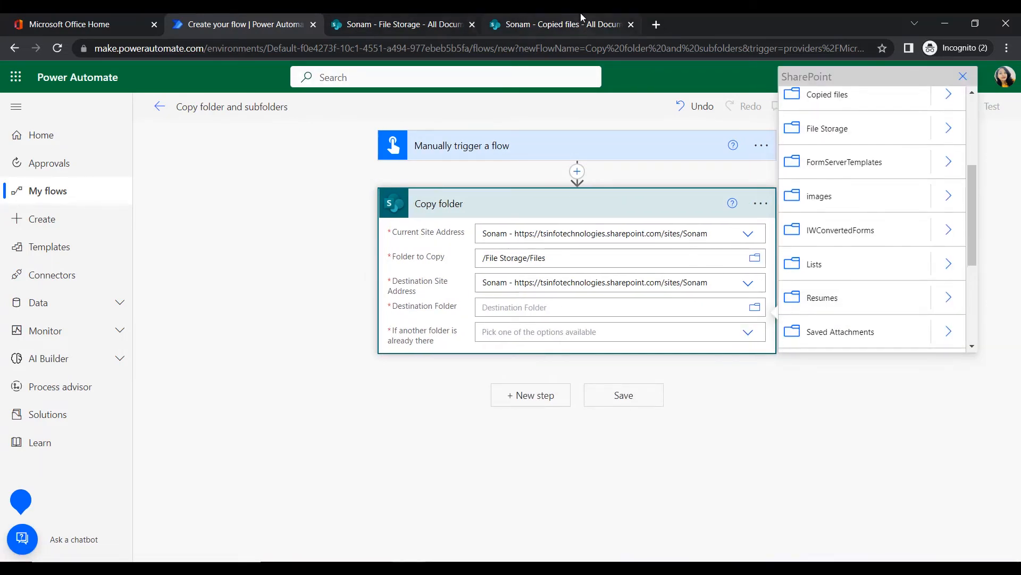
scroll(814, 255, "down", 4)
scroll(828, 243, "up", 7)
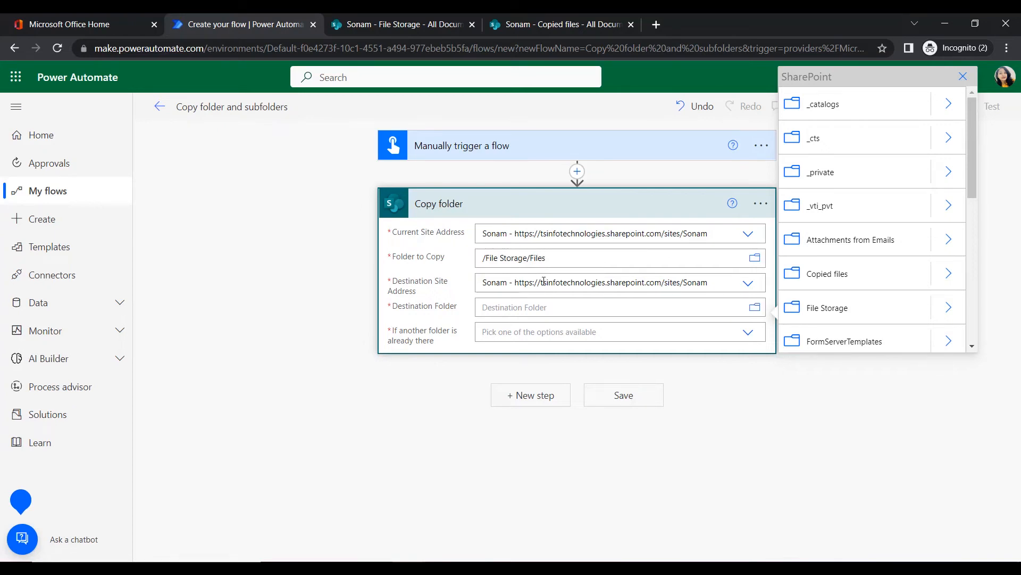
left_click(861, 276)
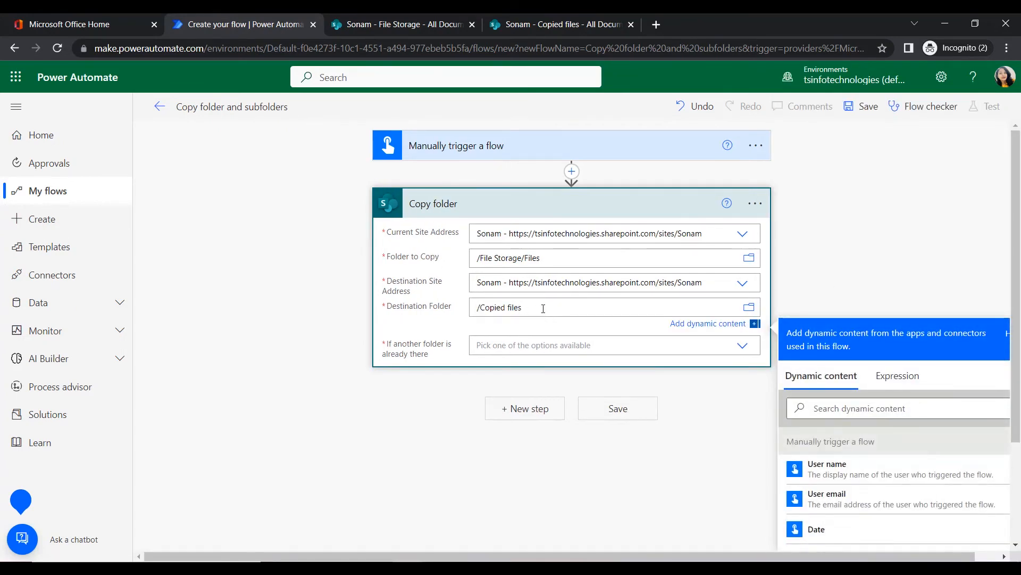
- Set the Copy folder action to copy with a new name if another folder is already there
left_click(520, 346)
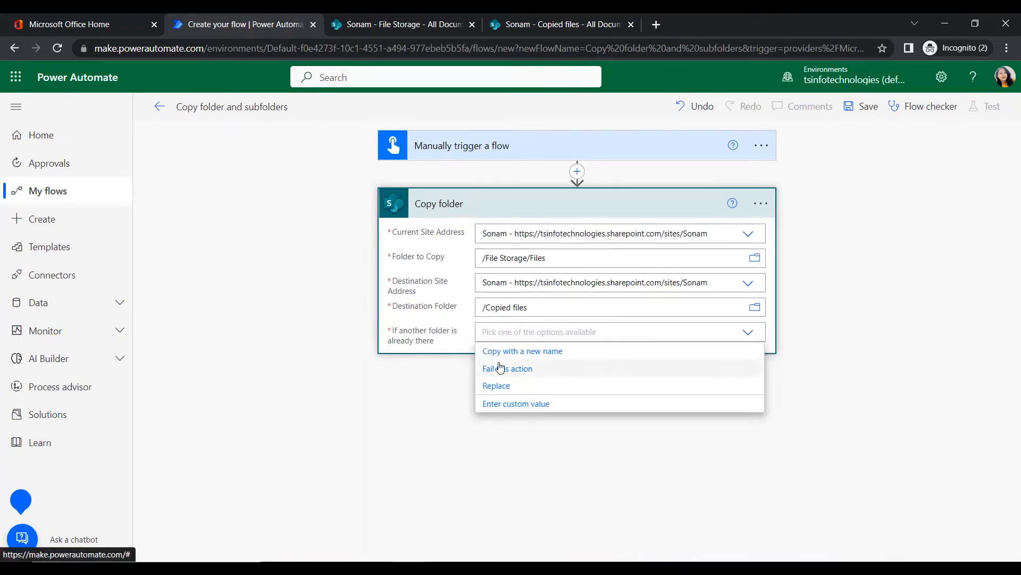
left_click(500, 352)
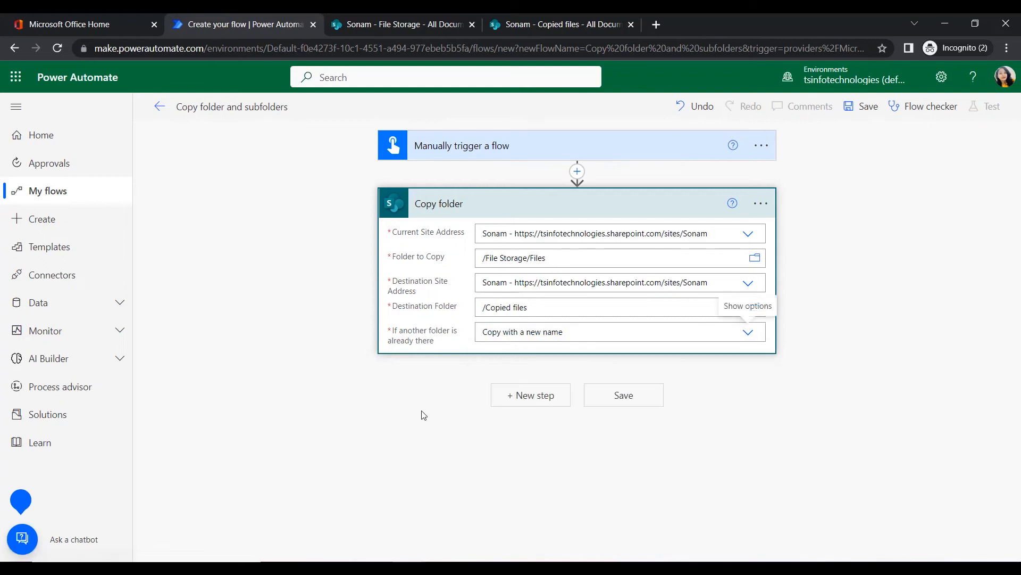
left_click(543, 332)
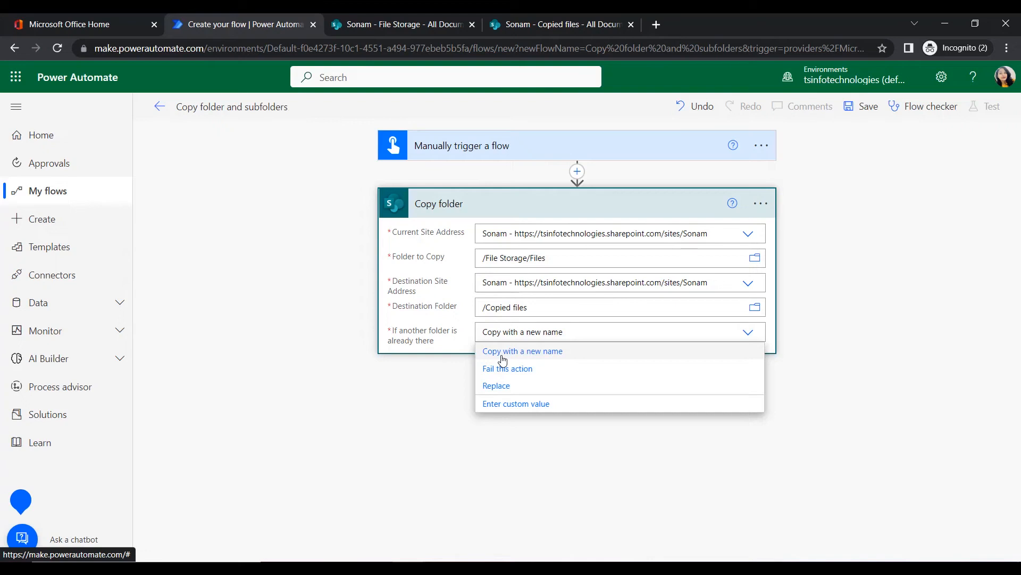
left_click(468, 373)
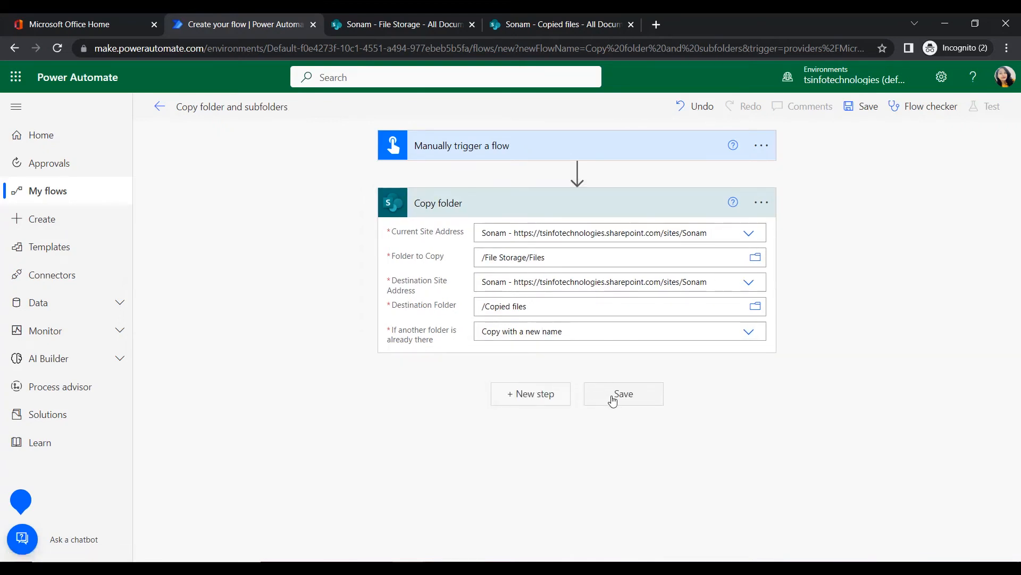
- Save the flow and run it as a manual test, checking the Copy folder action's run details
left_click(613, 398)
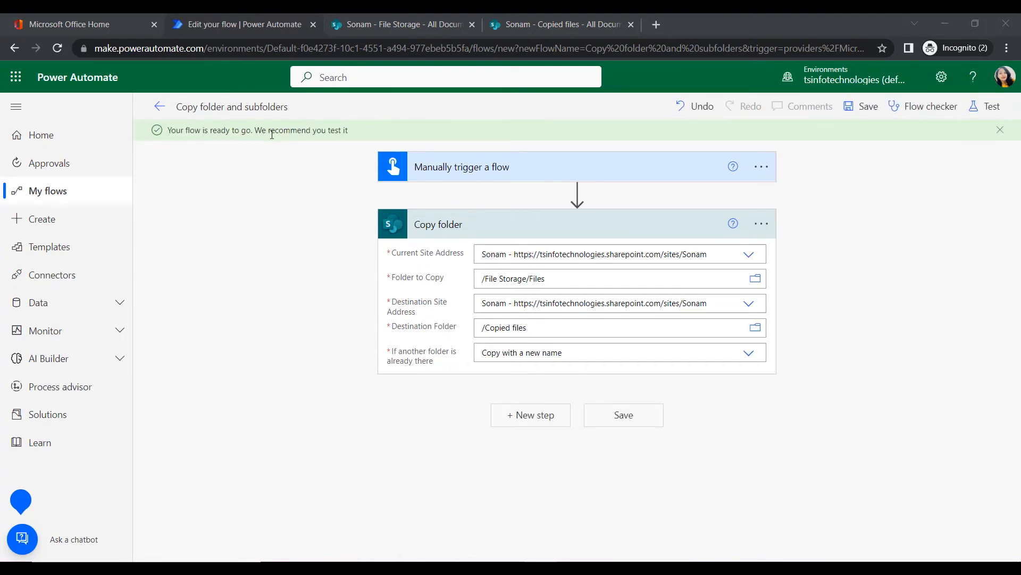
left_click(991, 106)
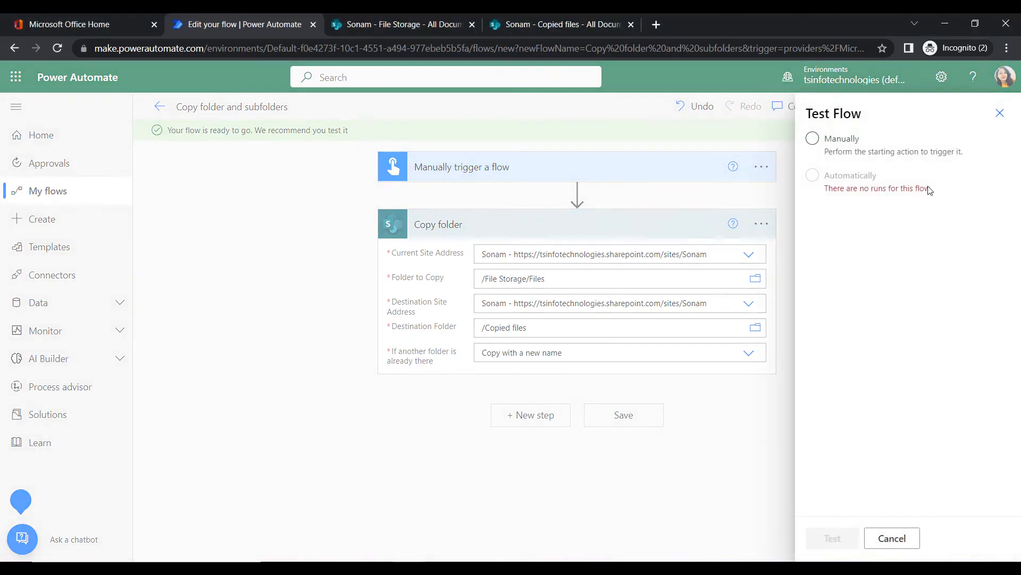
left_click(847, 140)
left_click(845, 538)
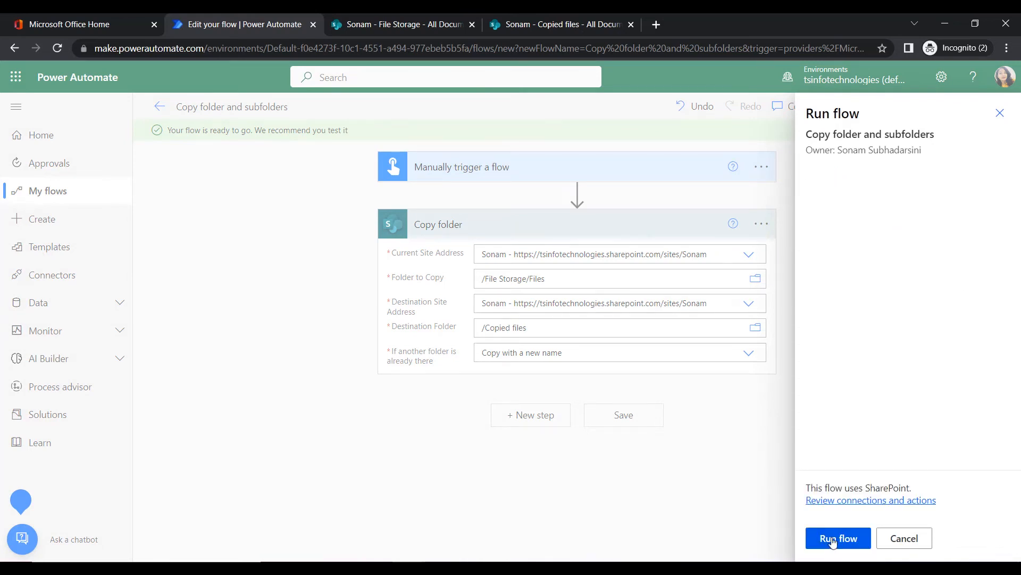
left_click(833, 539)
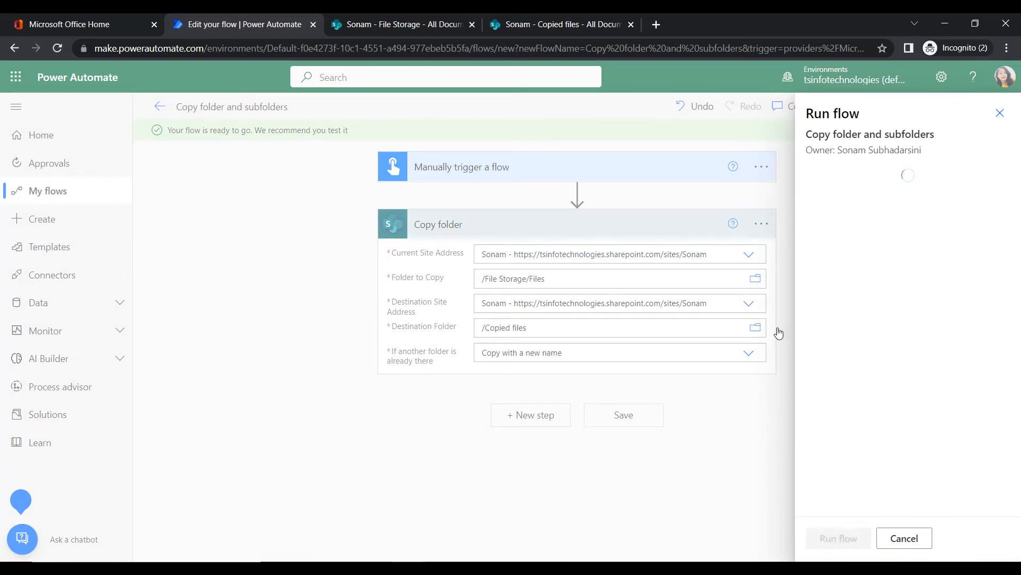
left_click(842, 539)
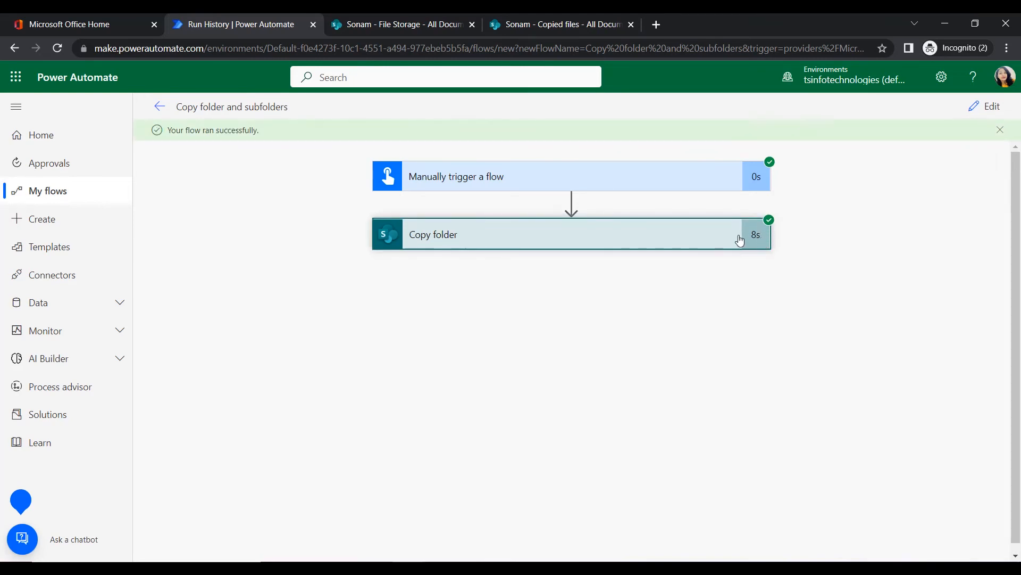
left_click(526, 245)
left_click(526, 244)
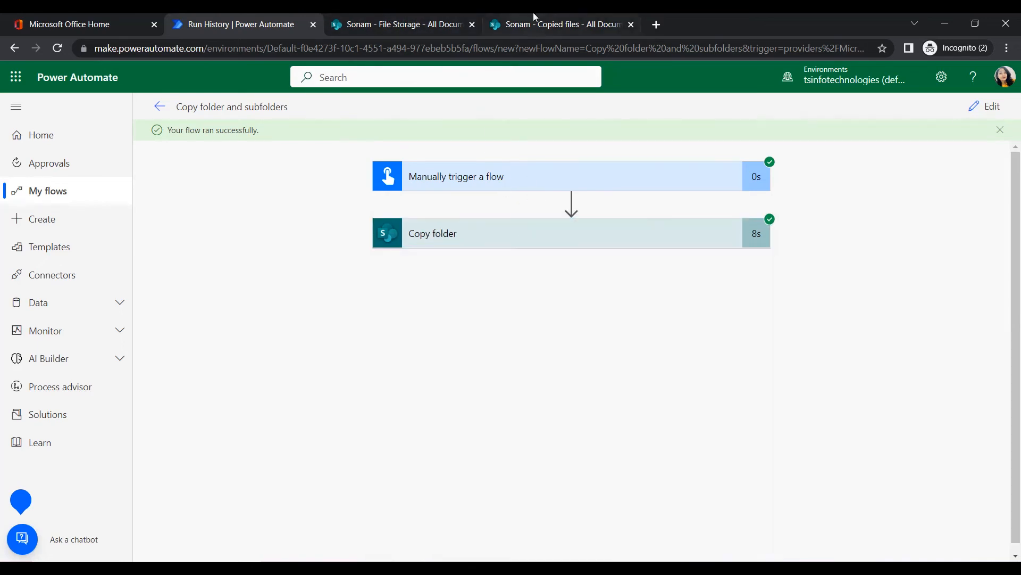
- Switch to SharePoint, refresh the Copied files library, and examine the Power Automate and Projects subfolders in its Files folder
left_click(533, 16)
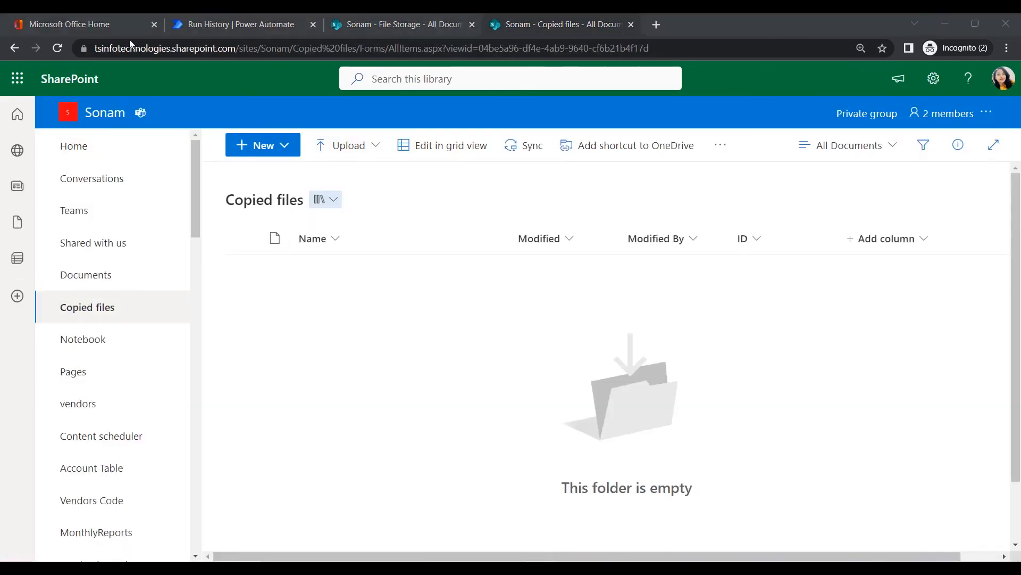
left_click(57, 48)
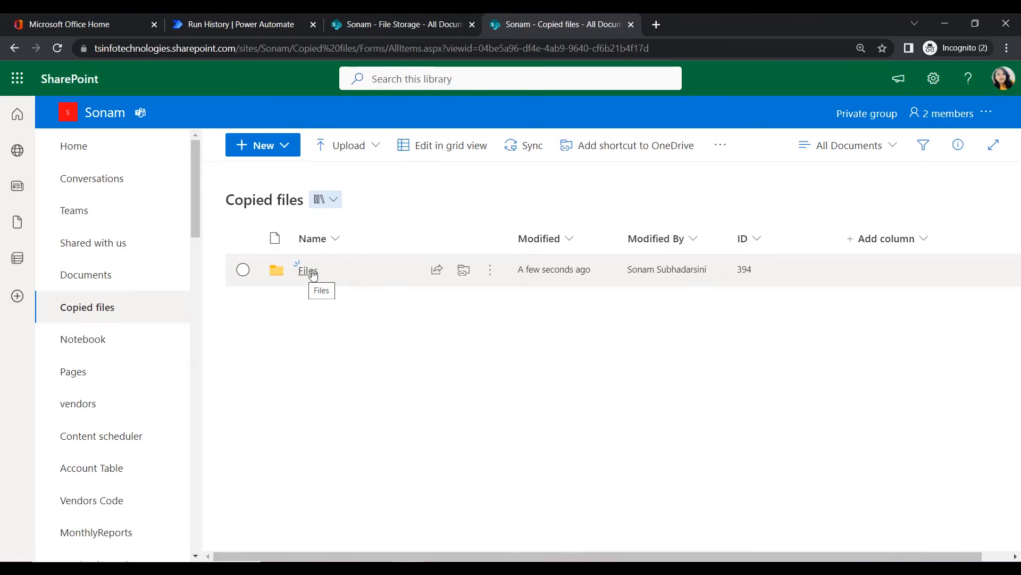
left_click(312, 275)
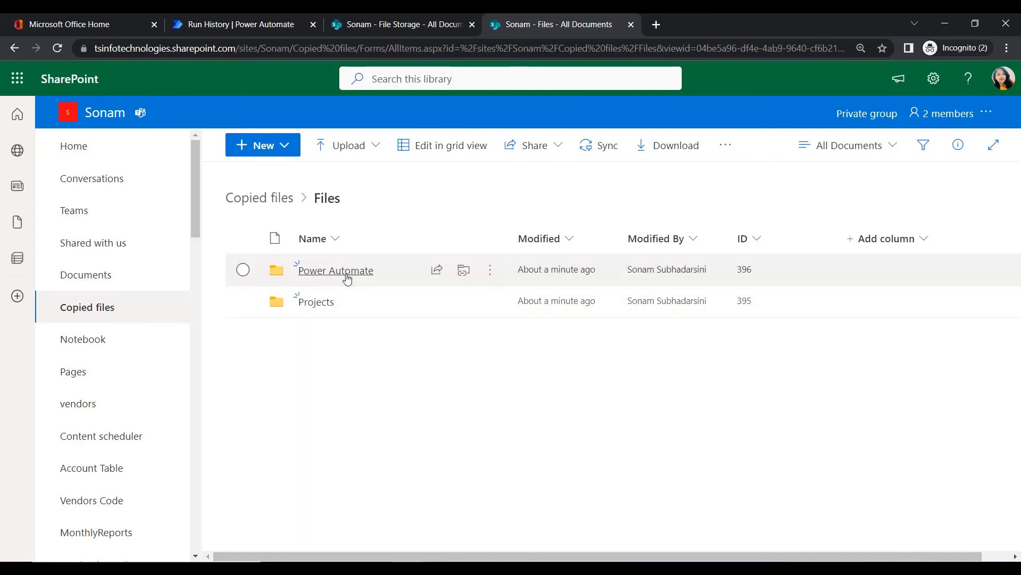
left_click(351, 276)
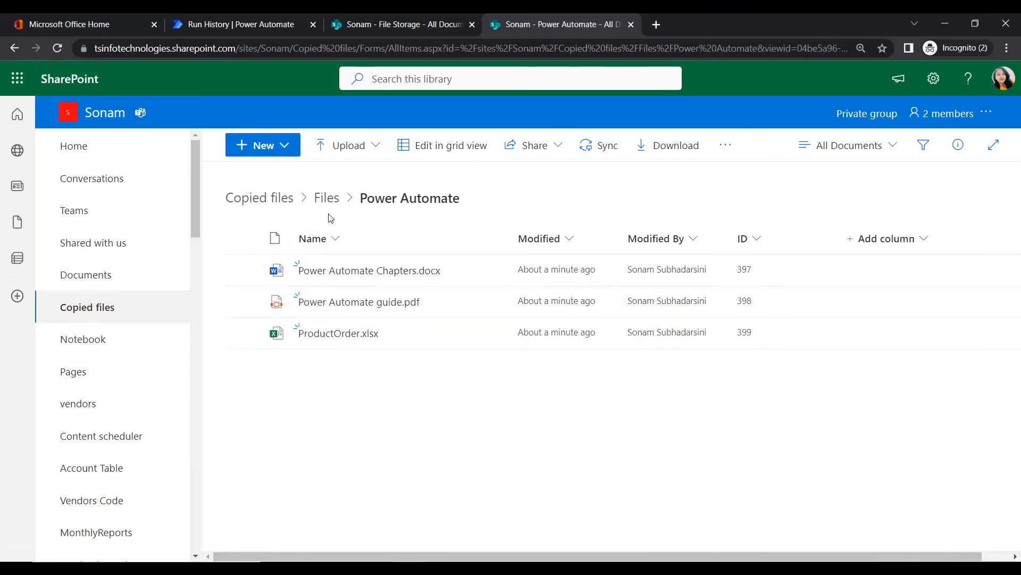
left_click(327, 199)
left_click(328, 300)
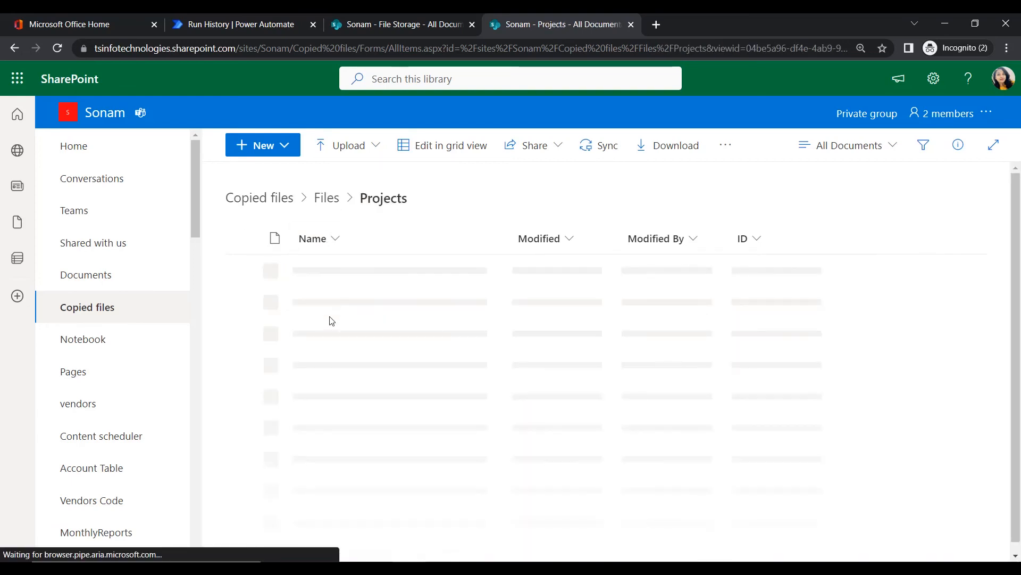